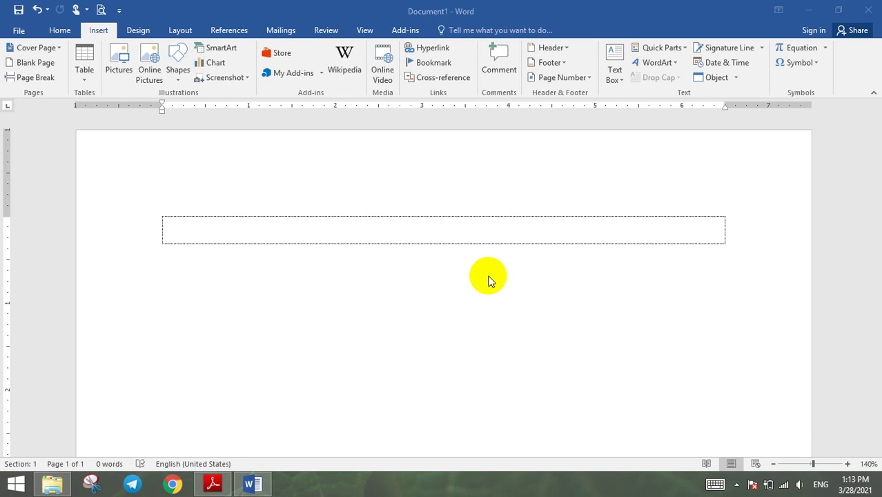
# Open the Symbol dropdown on the Insert tab to show the common symbols list
pyautogui.click(62, 31)
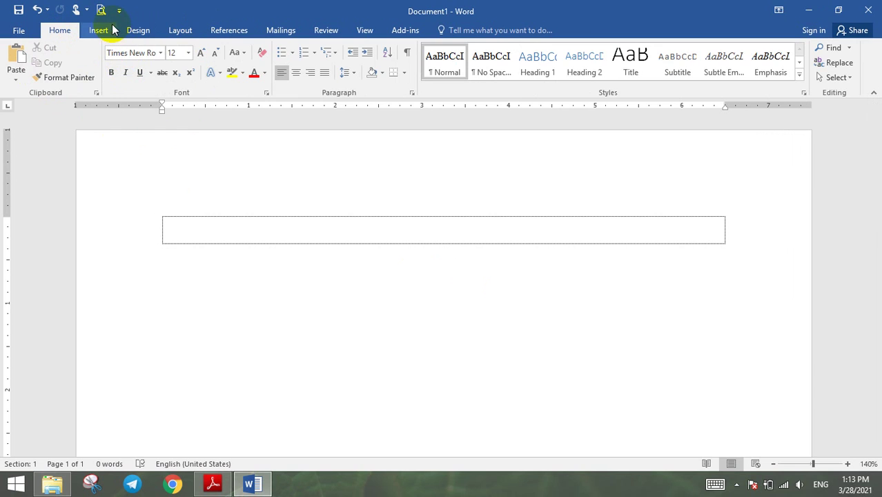
pyautogui.click(102, 31)
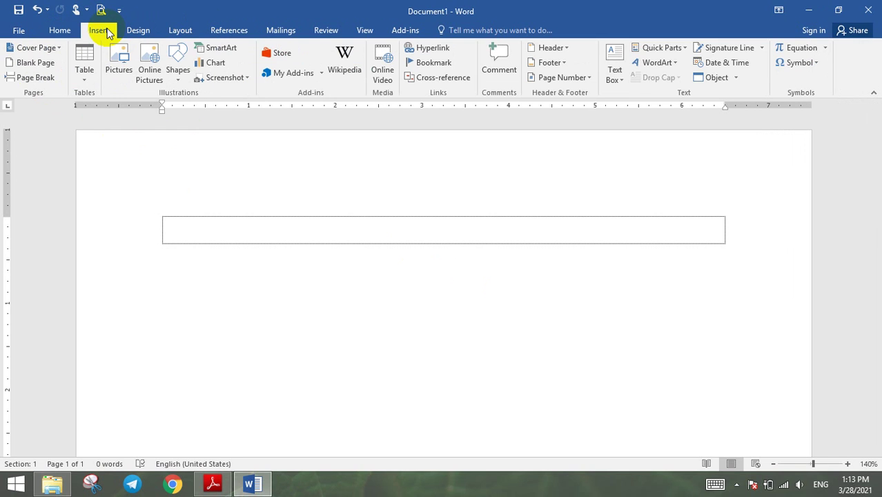
pyautogui.click(793, 66)
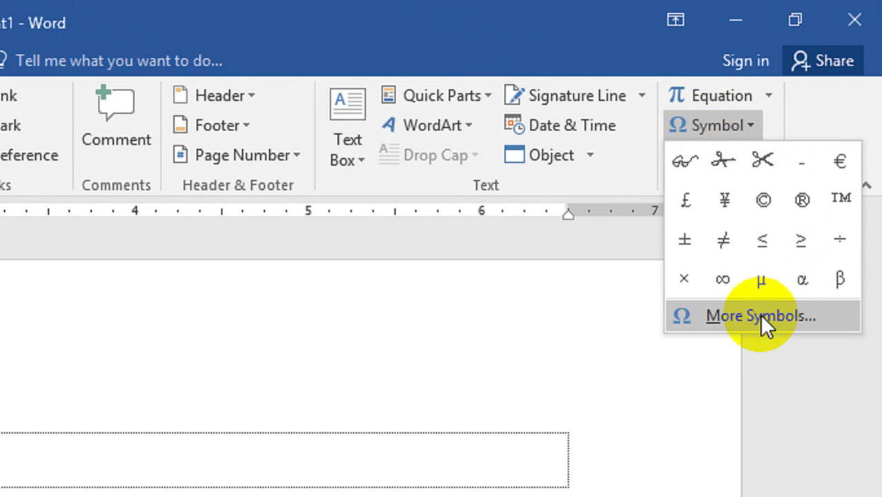
# Open More Symbols, try the Vivaldi and Vrinda fonts, then switch to Wingdings
pyautogui.click(763, 316)
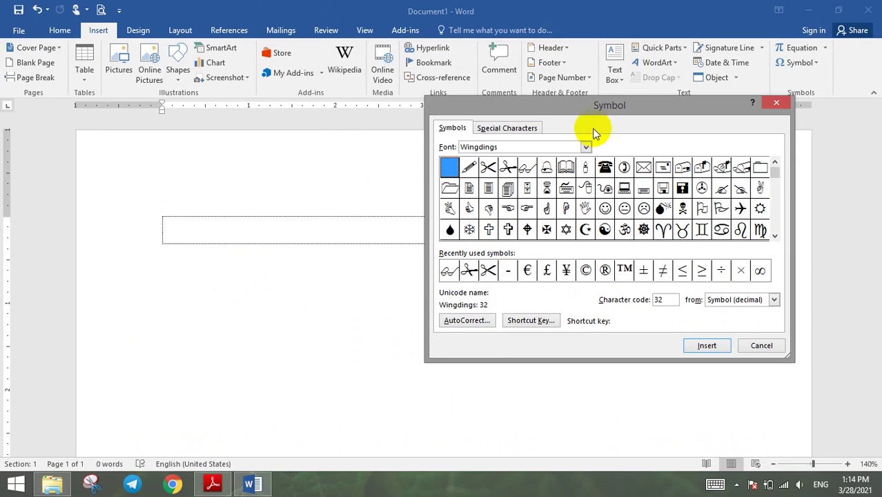
pyautogui.moveTo(593, 124)
pyautogui.mouseDown()
pyautogui.moveTo(595, 110)
pyautogui.moveTo(416, 127)
pyautogui.moveTo(484, 120)
pyautogui.mouseUp()
pyautogui.click(458, 158)
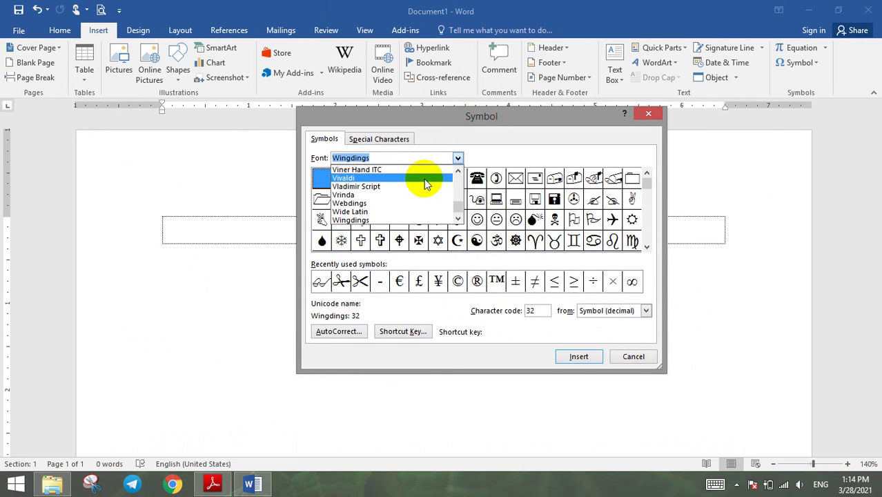
pyautogui.click(426, 179)
pyautogui.click(458, 158)
pyautogui.click(448, 194)
pyautogui.click(458, 158)
pyautogui.moveTo(457, 197)
pyautogui.mouseDown()
pyautogui.moveTo(457, 178)
pyautogui.moveTo(459, 207)
pyautogui.mouseUp()
pyautogui.scroll(1, 407, 207)
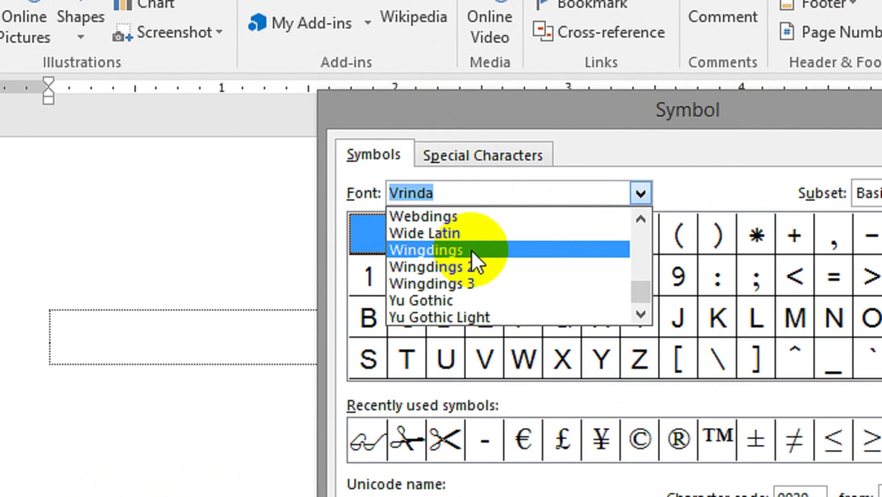
pyautogui.click(467, 251)
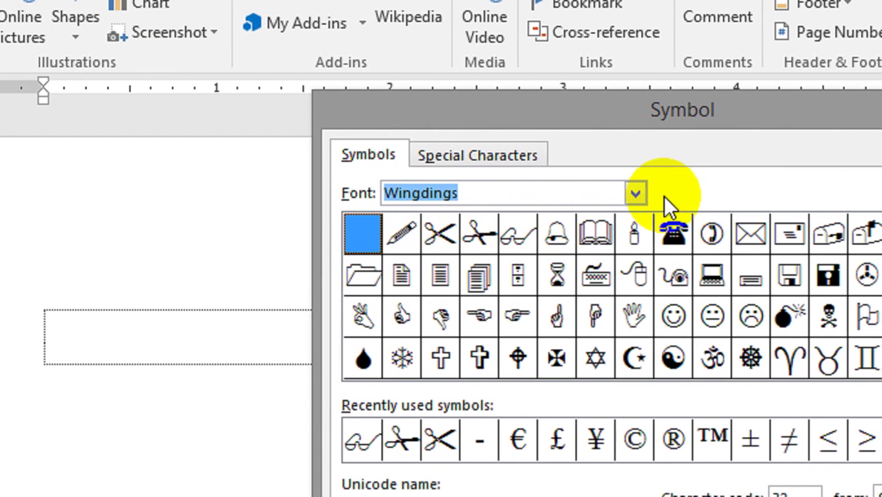
# Preview Wingdings 2 and Wingdings 3, return to Wingdings and select the smiley face
pyautogui.click(639, 197)
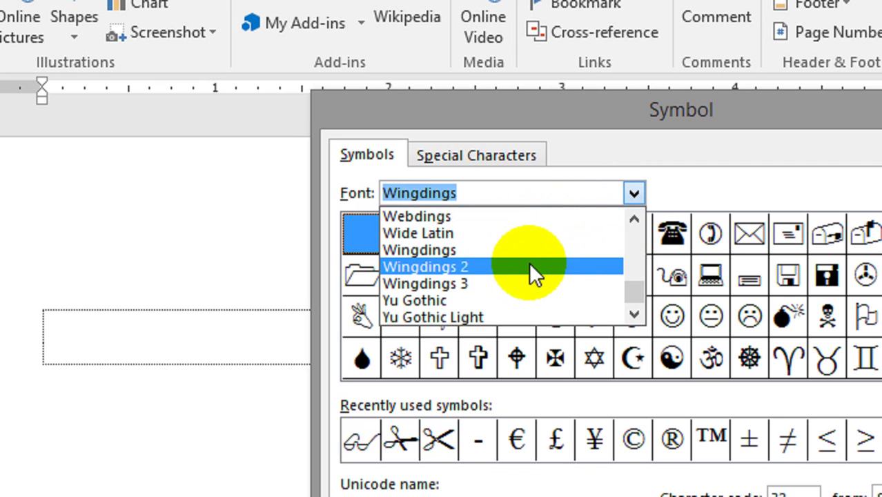
pyautogui.click(528, 266)
pyautogui.click(633, 194)
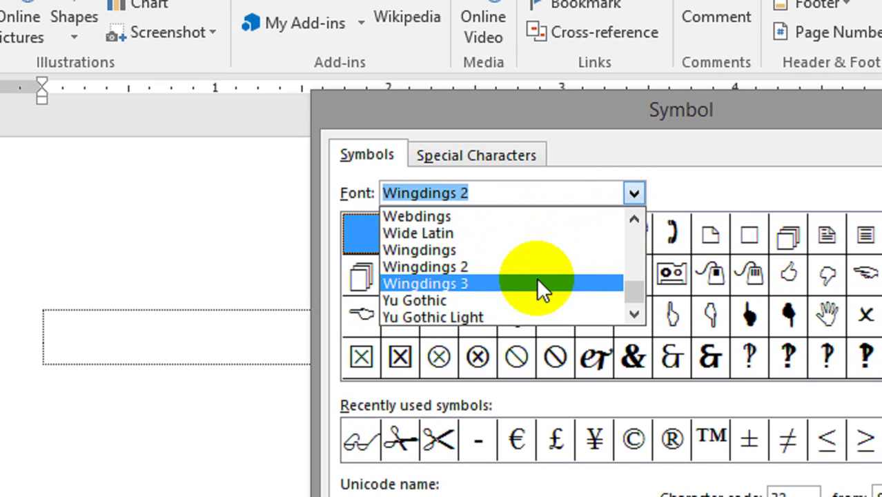
pyautogui.click(538, 283)
pyautogui.click(633, 194)
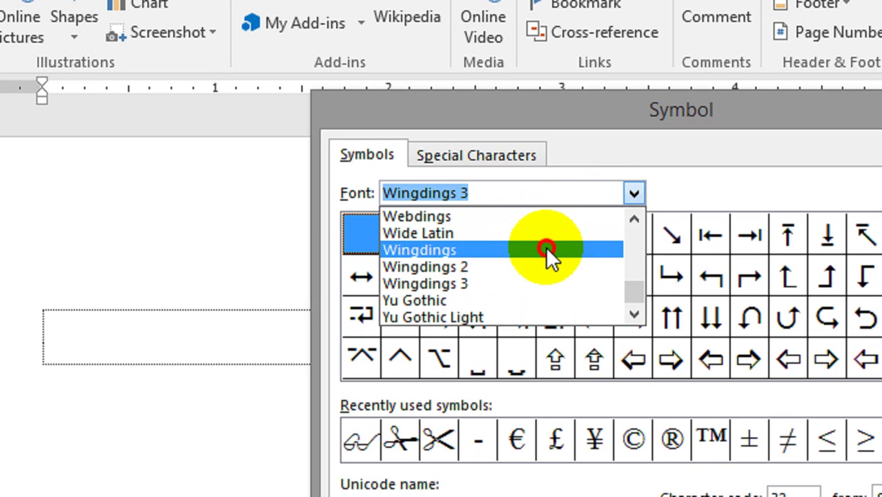
pyautogui.click(545, 250)
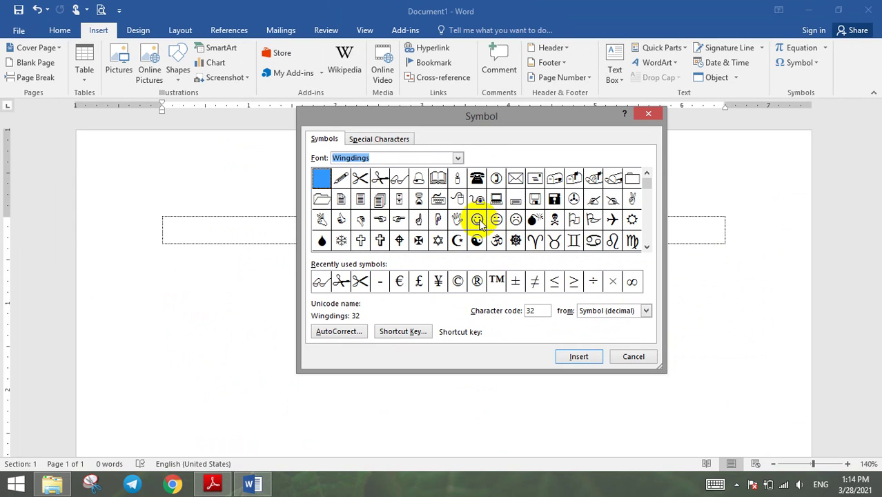
pyautogui.click(480, 222)
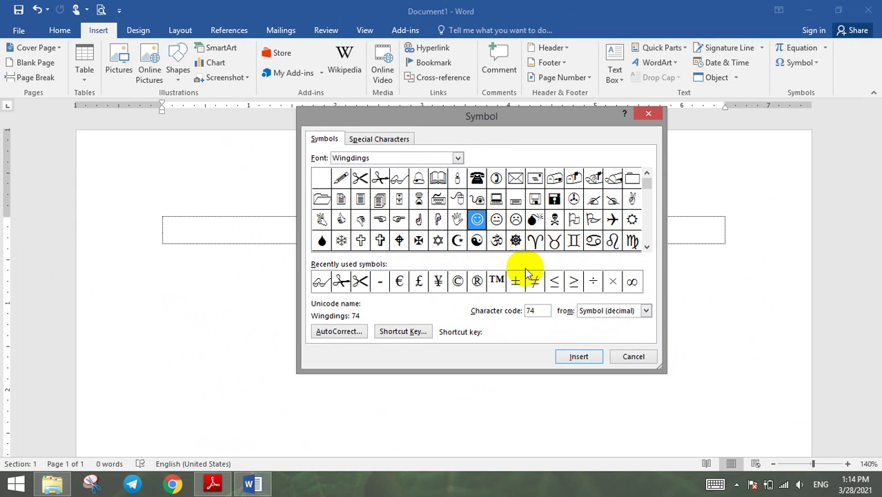
# Insert the Wingdings smiley face (74) and yin-yang (91) into the box
pyautogui.doubleClick(478, 221)
pyautogui.click(181, 229)
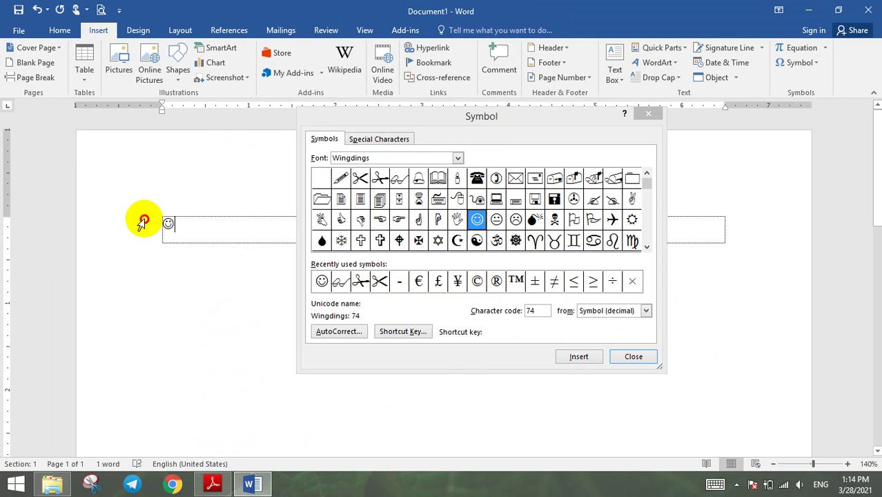
pyautogui.click(477, 241)
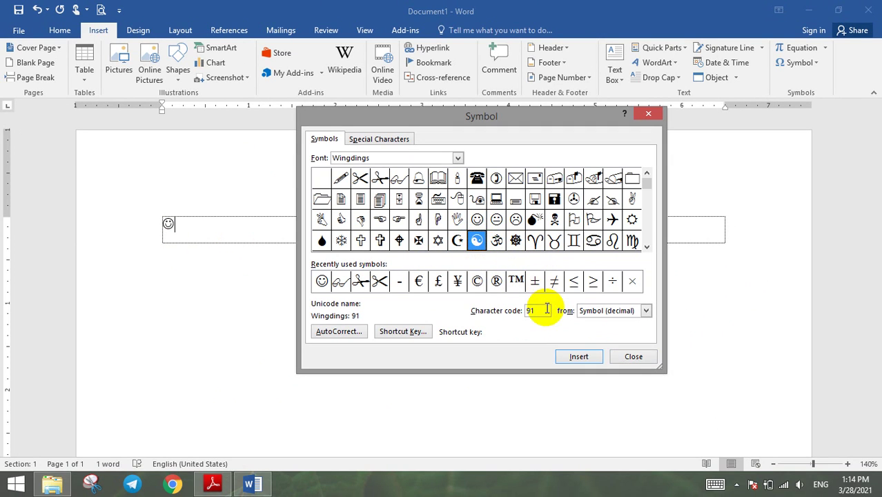
pyautogui.click(579, 357)
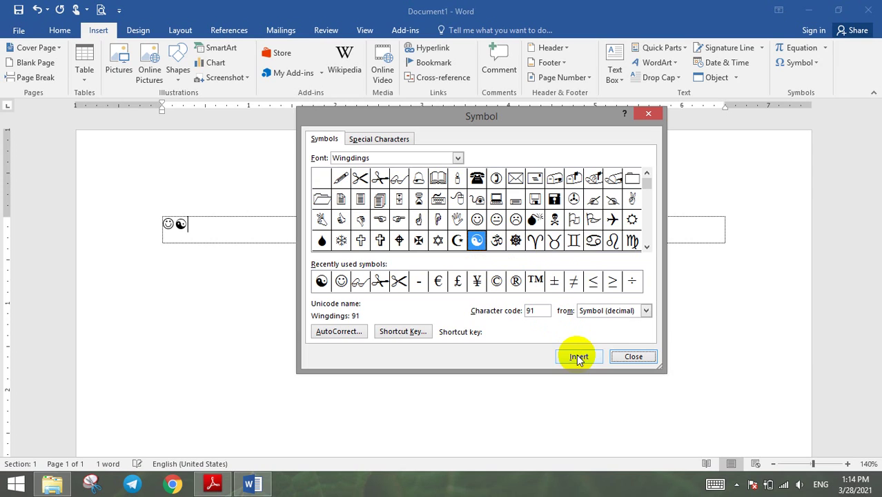
# Add the Wingdings 43 symbol and the scissors (34), then close the Symbol dialog
pyautogui.click(594, 199)
pyautogui.click(535, 178)
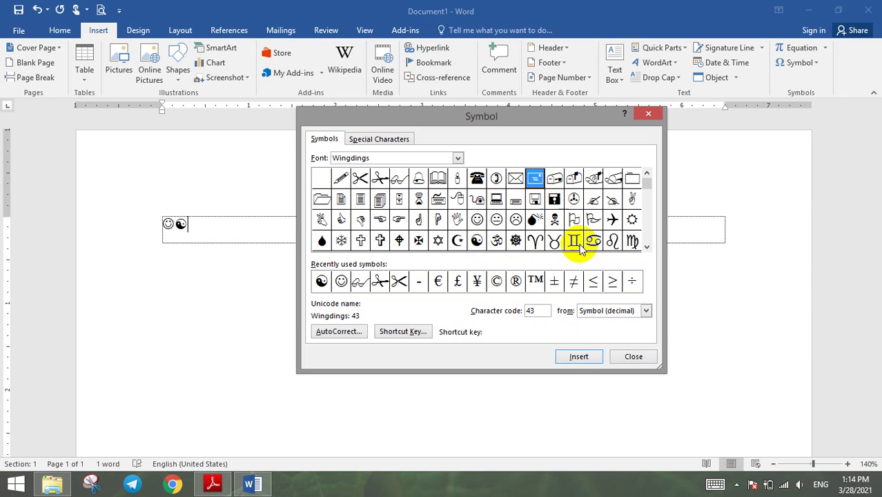
pyautogui.click(584, 356)
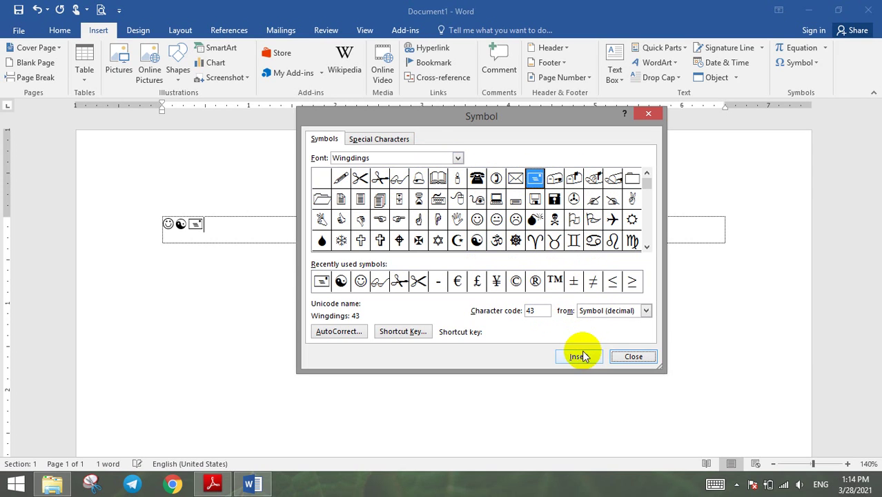
pyautogui.click(380, 178)
pyautogui.click(360, 179)
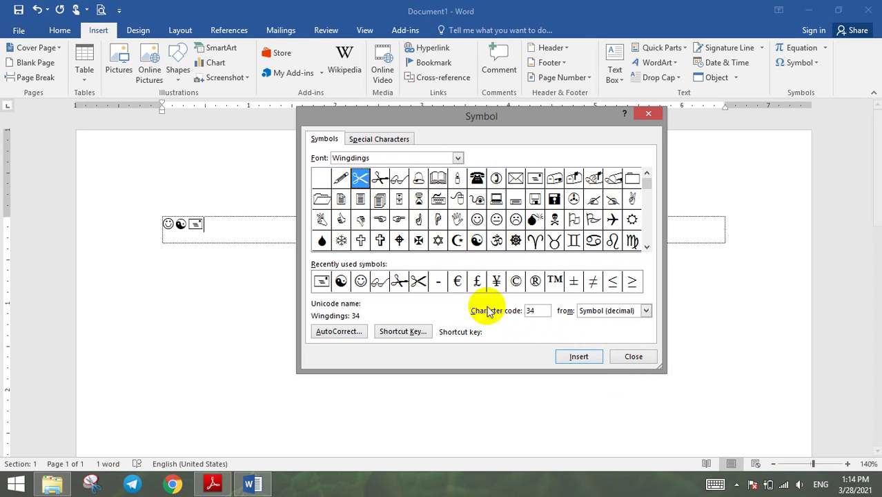
pyautogui.click(579, 357)
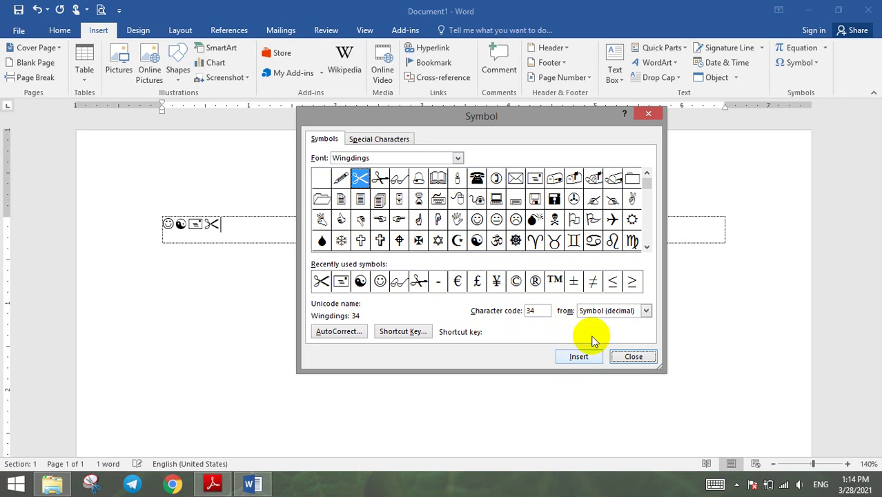
pyautogui.moveTo(571, 114); pyautogui.dragTo(534, 115)
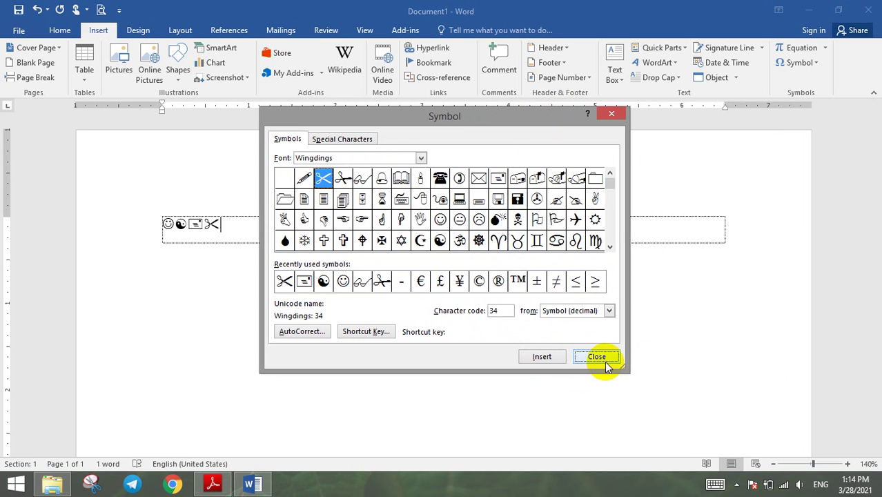
pyautogui.click(597, 357)
# Copy the scissors symbol and paste it into a new second row
pyautogui.moveTo(250, 230); pyautogui.dragTo(178, 223)
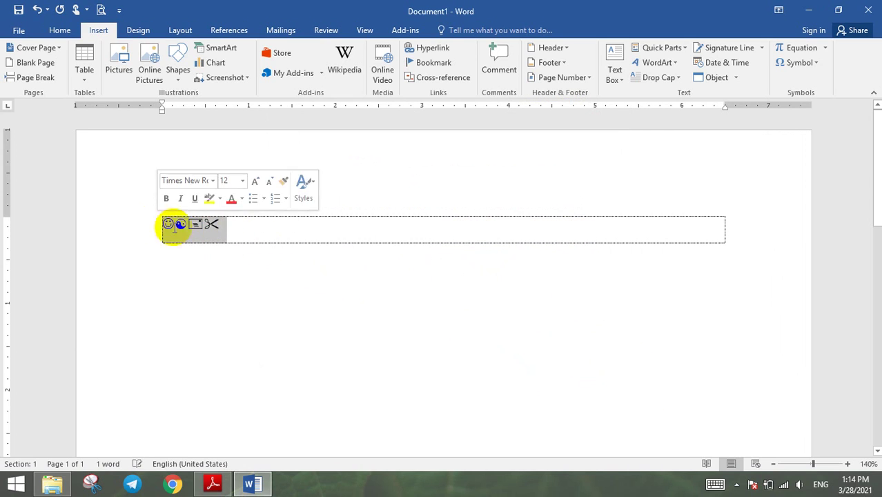
pyautogui.moveTo(250, 235); pyautogui.dragTo(204, 223)
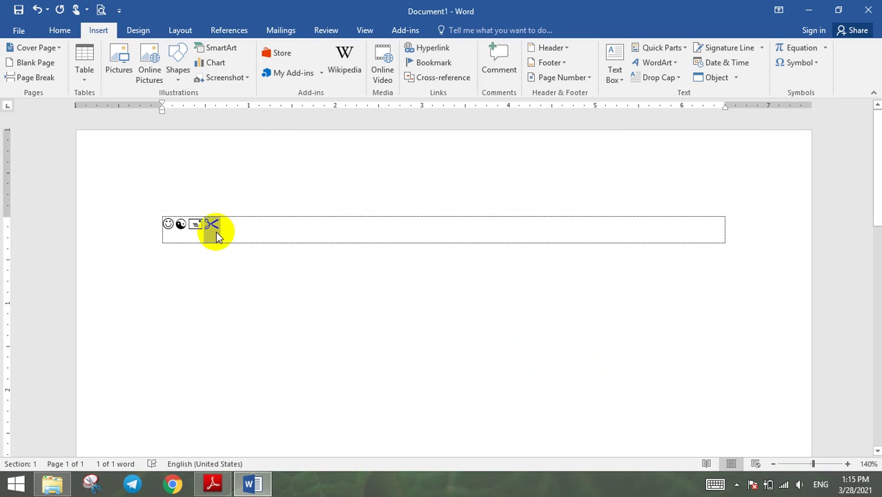
pyautogui.click(60, 31)
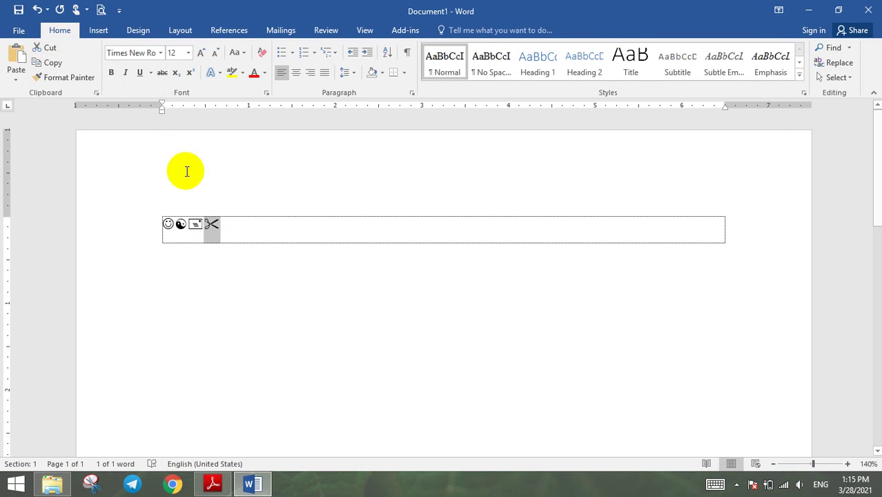
pyautogui.click(245, 236)
pyautogui.press('Tab')
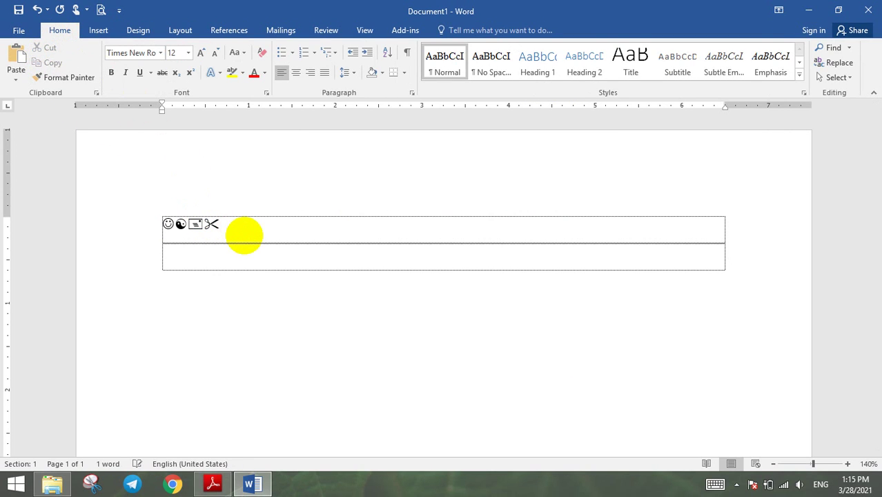
pyautogui.click(17, 55)
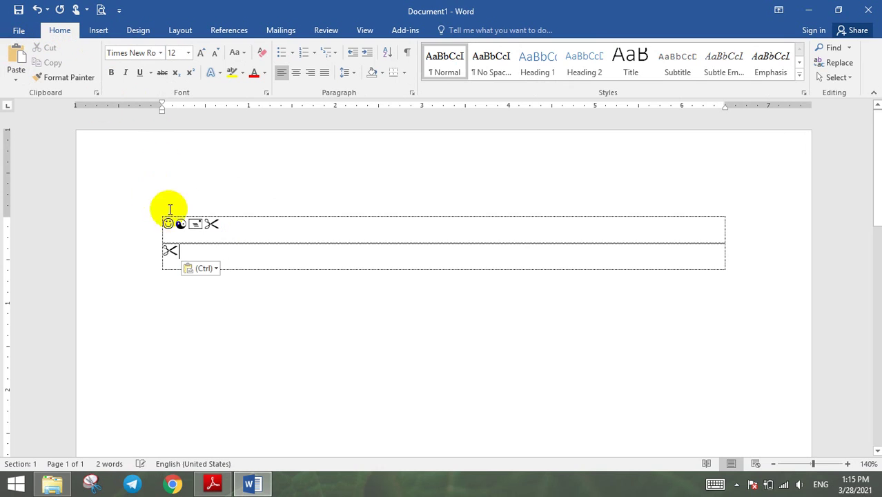
# Add an empty third row below the scissors row
pyautogui.moveTo(226, 225); pyautogui.dragTo(203, 222)
pyautogui.click(203, 222)
pyautogui.click(194, 225)
pyautogui.click(228, 226)
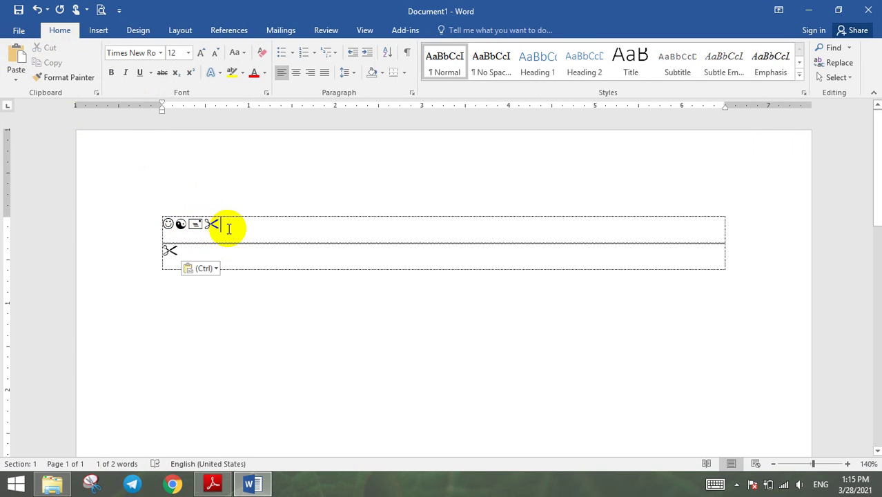
pyautogui.click(214, 257)
pyautogui.press('Tab')
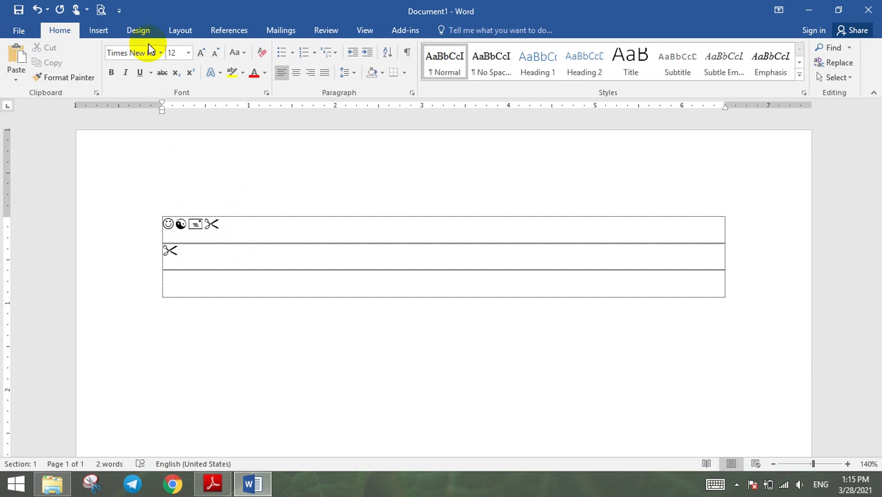
# From the Insert tab's Equation gallery, insert a new blank equation in the third row
pyautogui.click(99, 35)
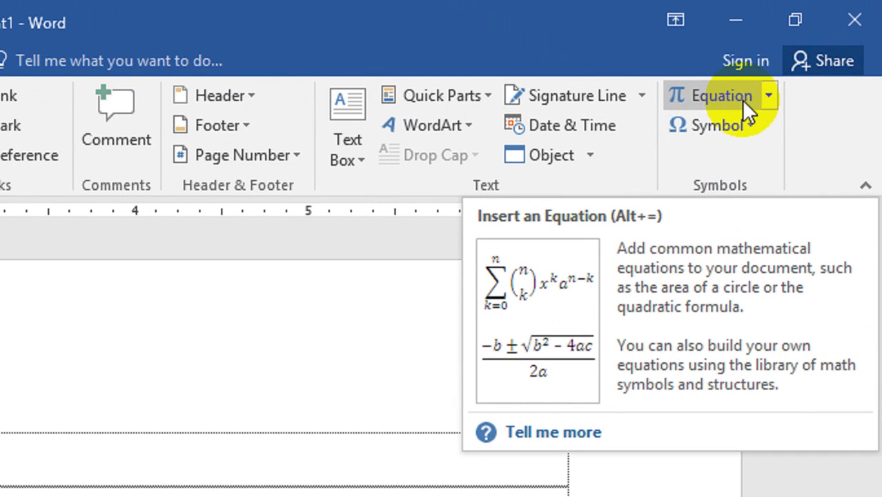
pyautogui.click(825, 49)
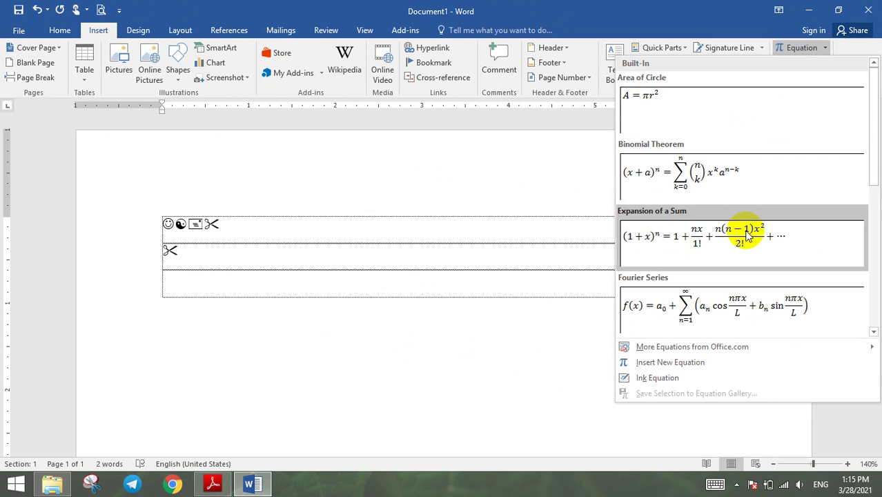
pyautogui.scroll(-3, 756, 202)
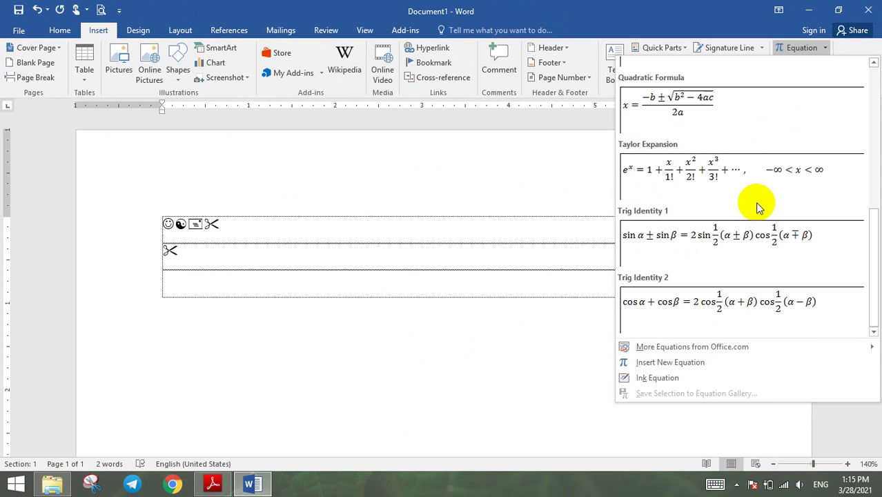
pyautogui.scroll(3, 755, 202)
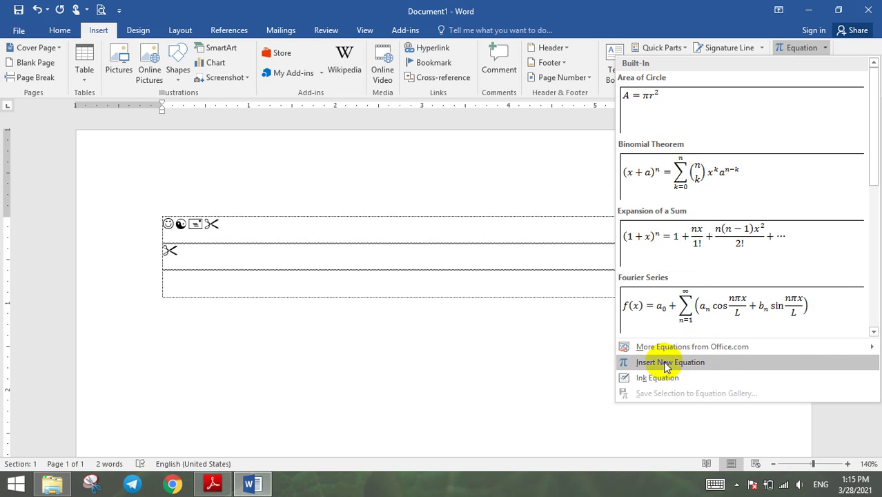
pyautogui.click(655, 361)
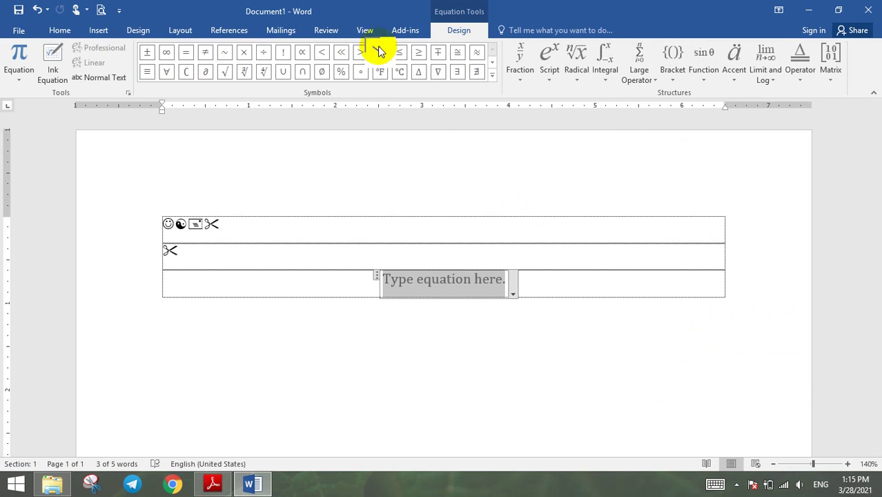
# Build the stacked fraction a/b followed by an equals sign
pyautogui.click(492, 75)
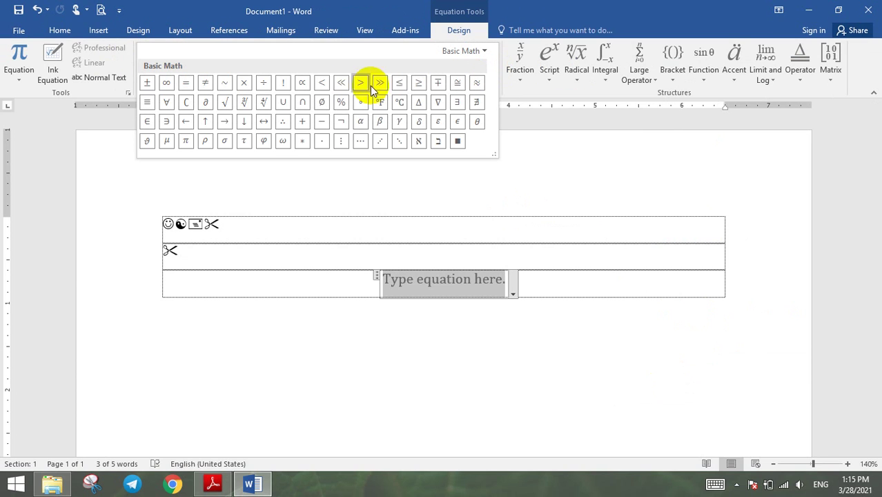
pyautogui.click(521, 69)
pyautogui.click(533, 128)
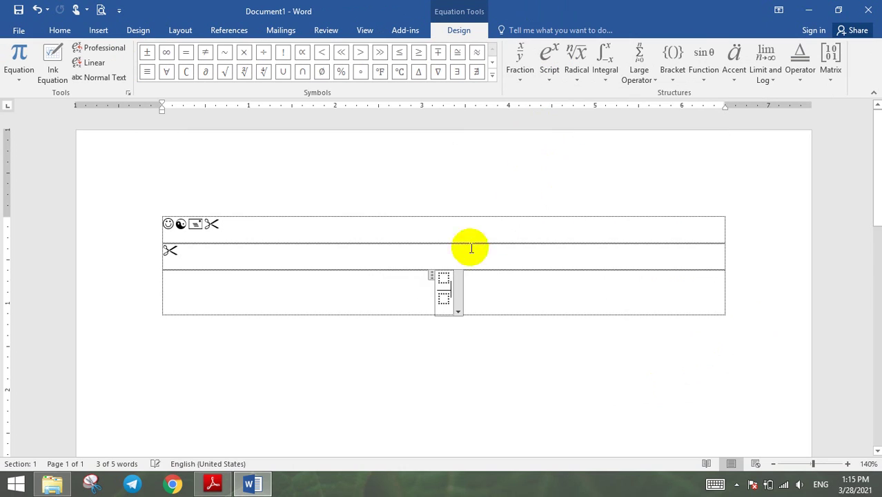
pyautogui.write('a')
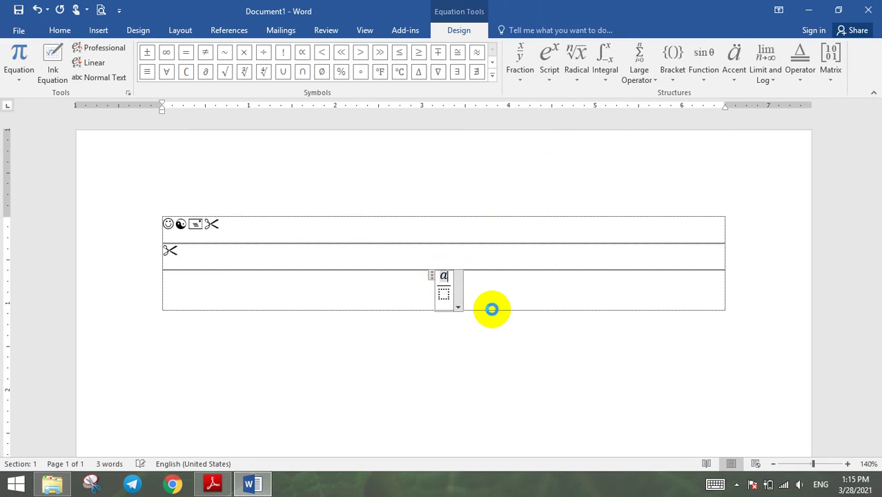
pyautogui.click(444, 296)
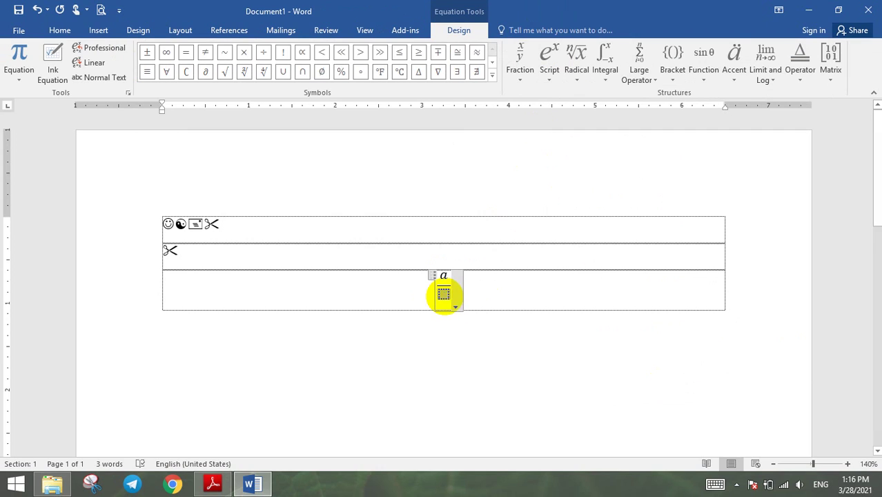
pyautogui.write('b')
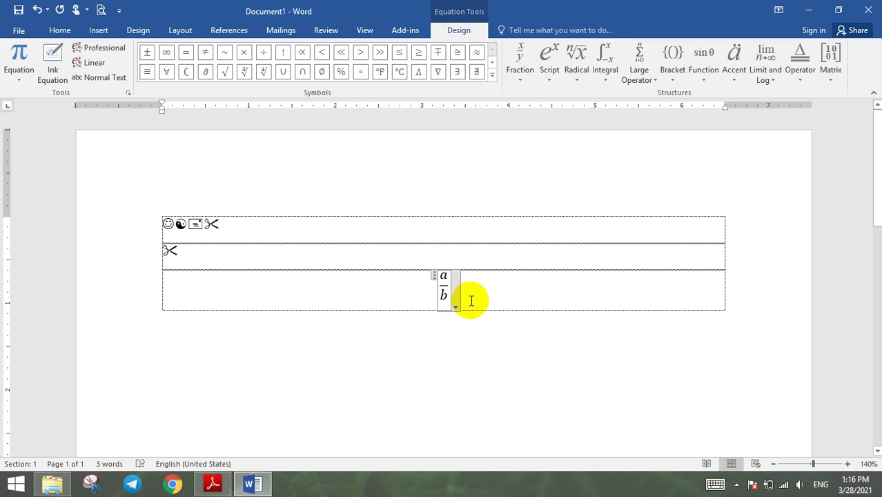
pyautogui.press('Right')
pyautogui.write('=')
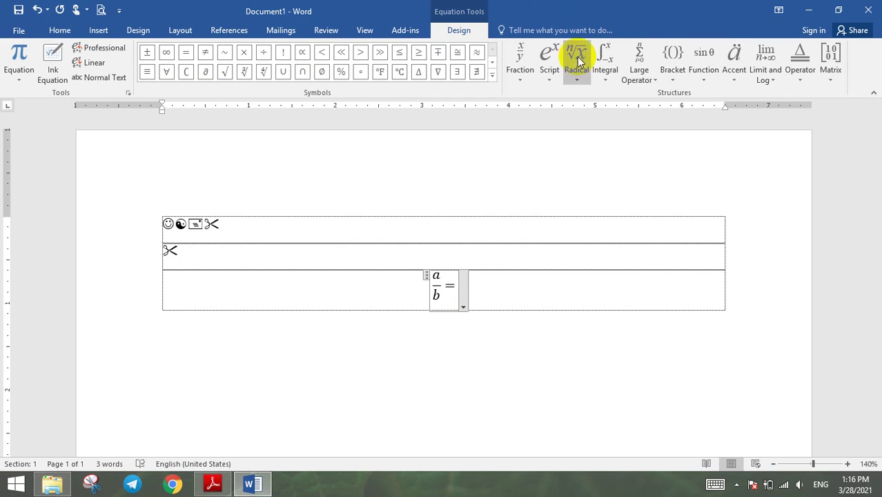
# Add c² with a superscript template, then leave equation editing
pyautogui.click(548, 69)
pyautogui.click(565, 128)
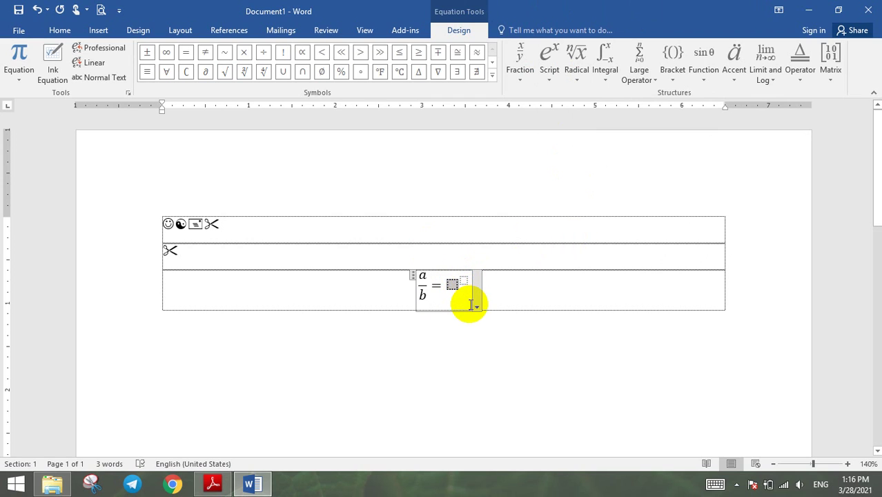
pyautogui.write('c')
pyautogui.click(460, 281)
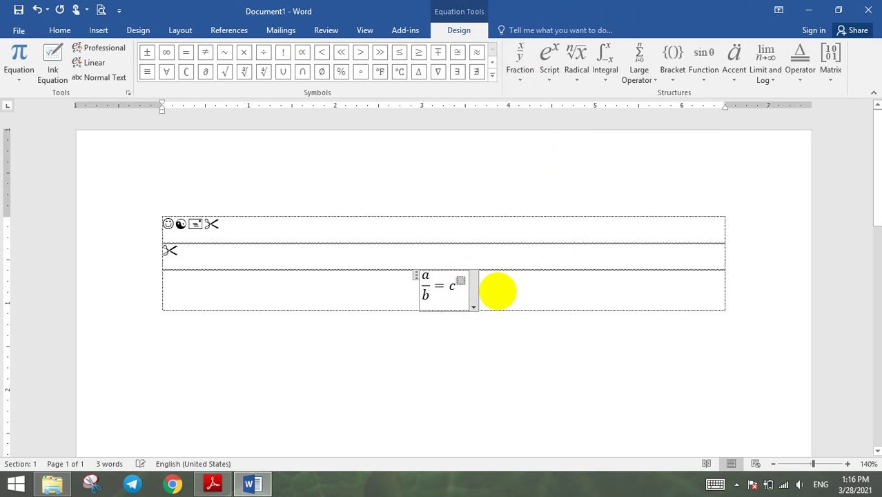
pyautogui.write('2')
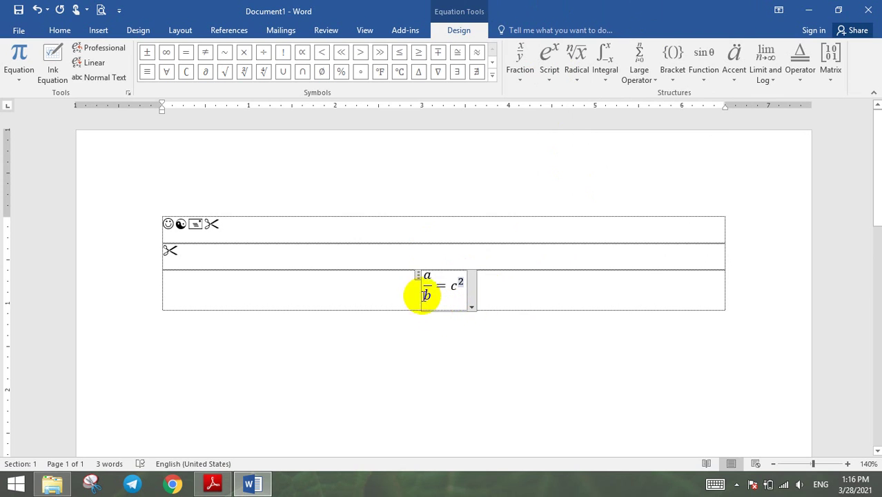
pyautogui.moveTo(413, 280)
pyautogui.mouseDown()
pyautogui.moveTo(439, 278)
pyautogui.moveTo(380, 282)
pyautogui.mouseUp()
pyautogui.click(508, 303)
pyautogui.click(449, 277)
pyautogui.click(380, 282)
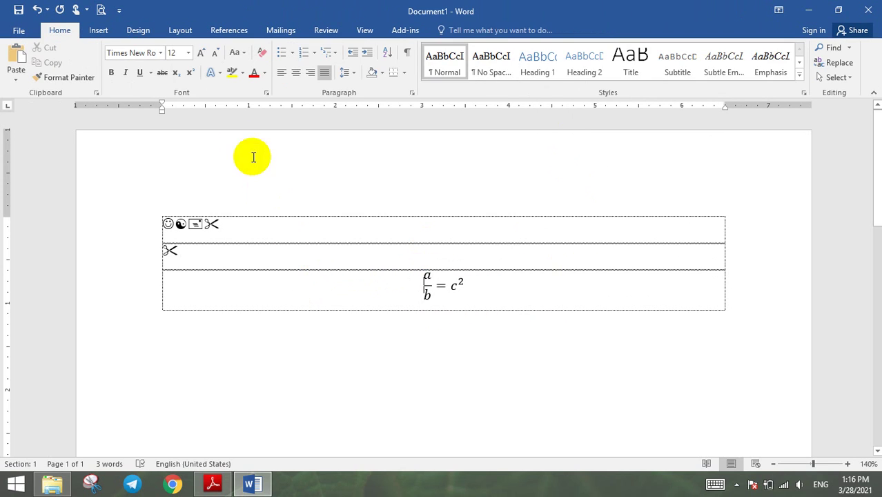
# Keep the a/b = c² equation on its own third line and align it left
pyautogui.press('BackSpace')
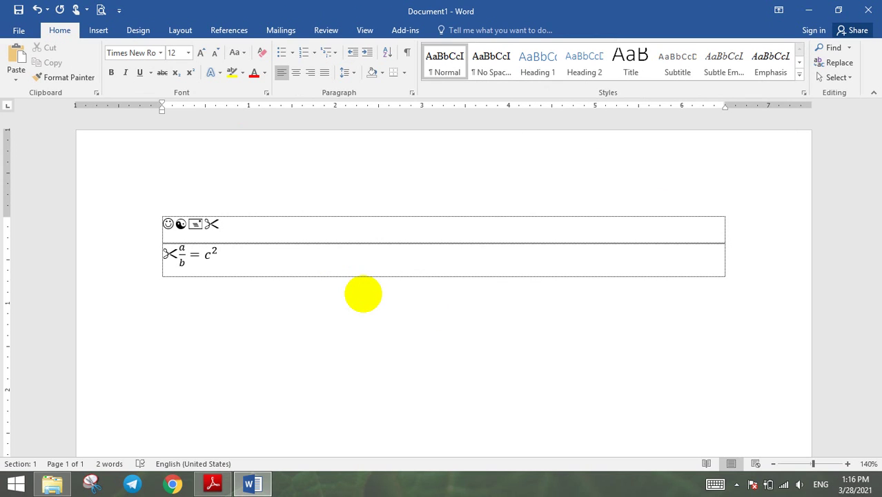
pyautogui.press('Return')
pyautogui.press('BackSpace')
pyautogui.press('Return')
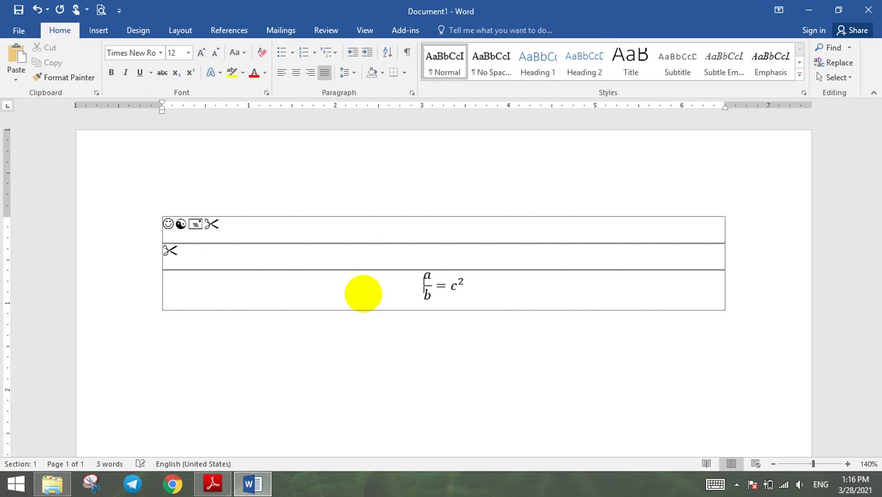
pyautogui.click(283, 77)
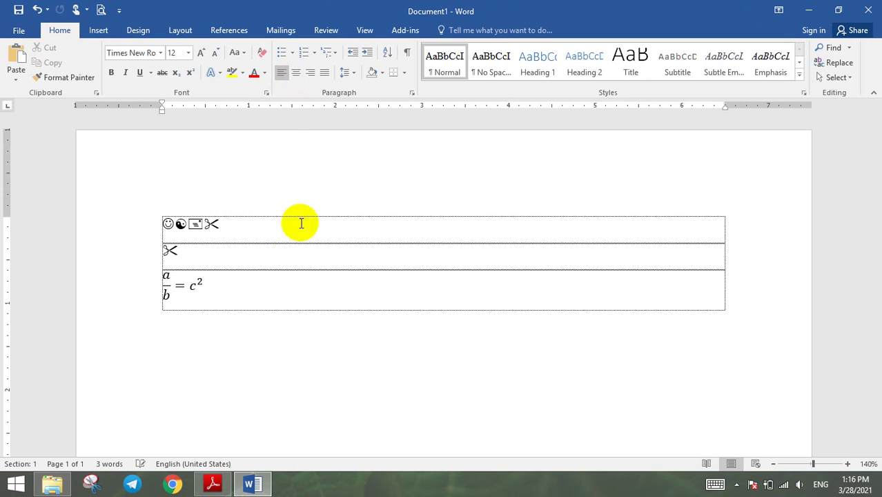
# Append a square root of x after c² in the equation
pyautogui.click(99, 30)
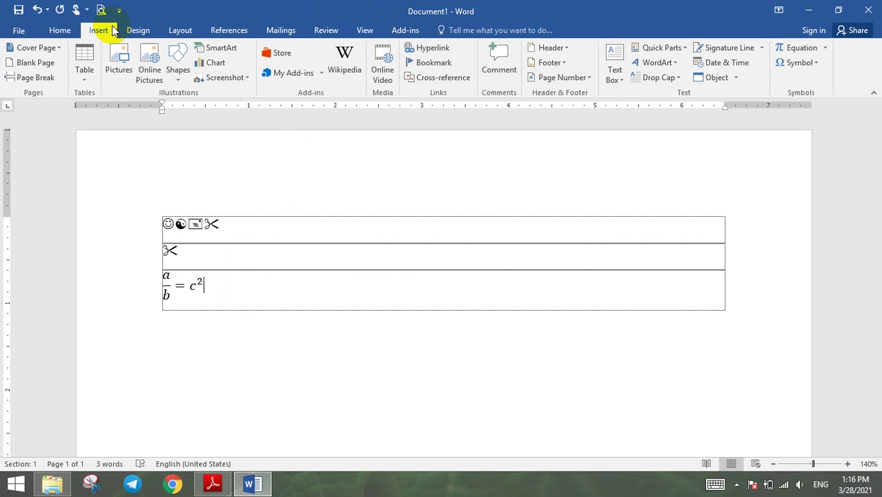
pyautogui.click(801, 62)
pyautogui.click(815, 58)
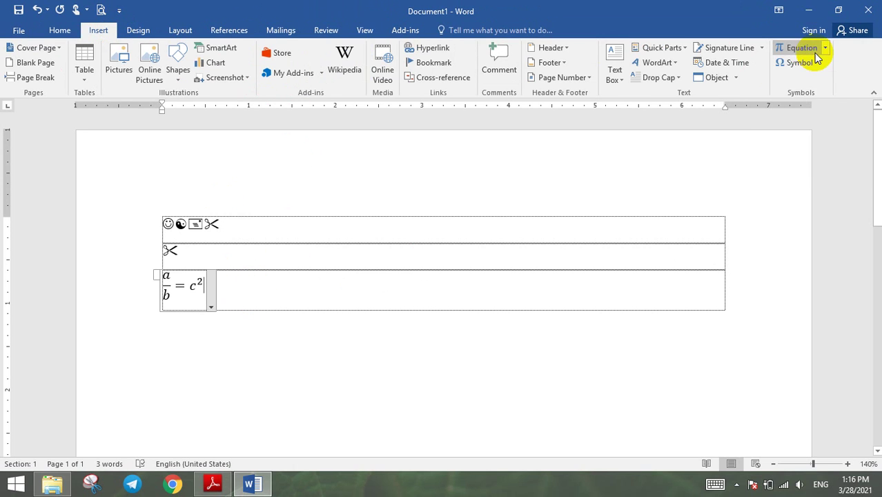
pyautogui.click(809, 49)
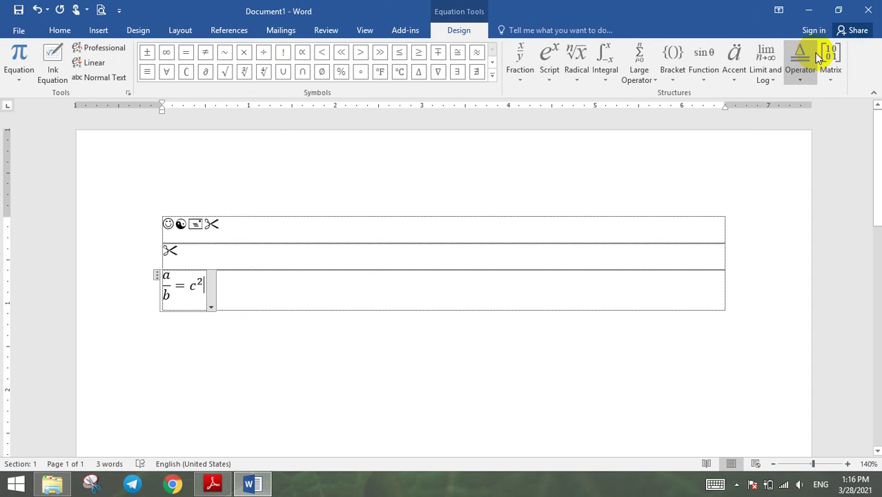
pyautogui.click(606, 79)
pyautogui.click(608, 82)
pyautogui.click(577, 77)
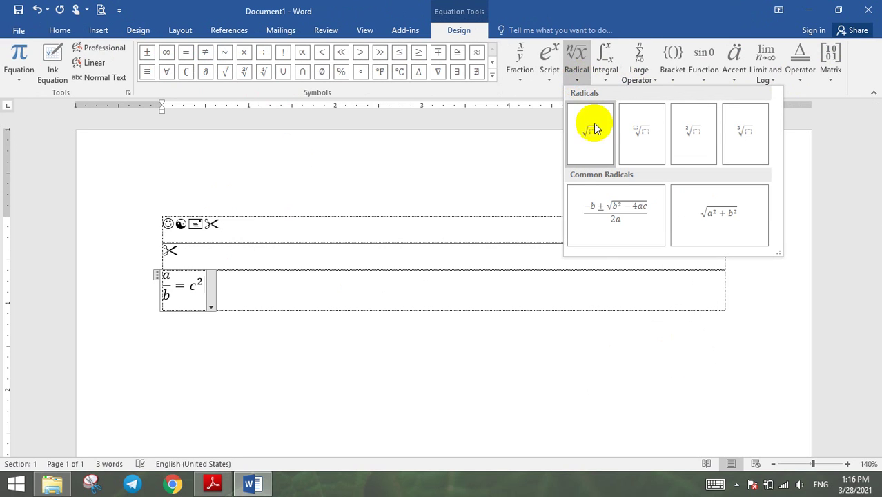
pyautogui.click(590, 128)
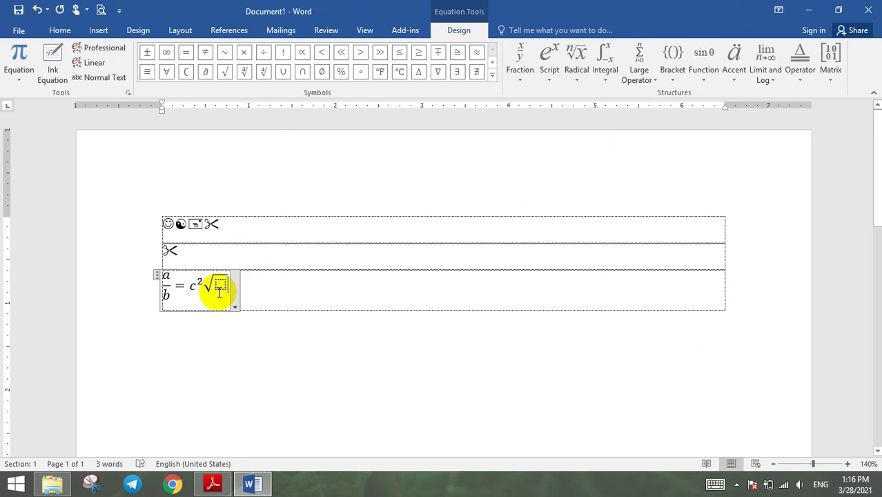
pyautogui.write('x')
pyautogui.click(268, 291)
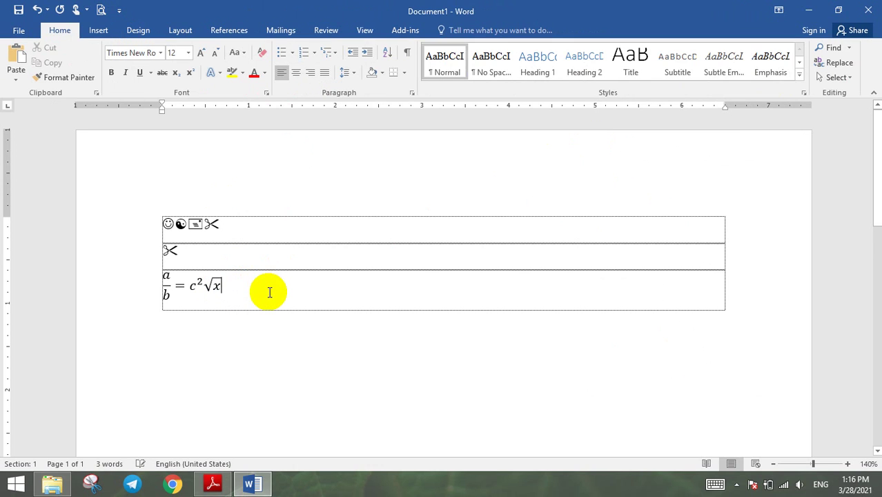
# Append a cube root of 5 after √x
pyautogui.click(98, 30)
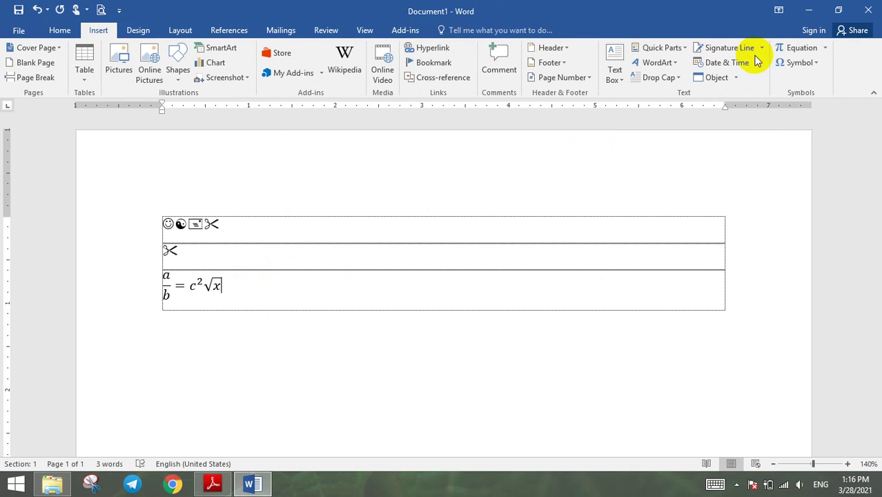
pyautogui.click(824, 48)
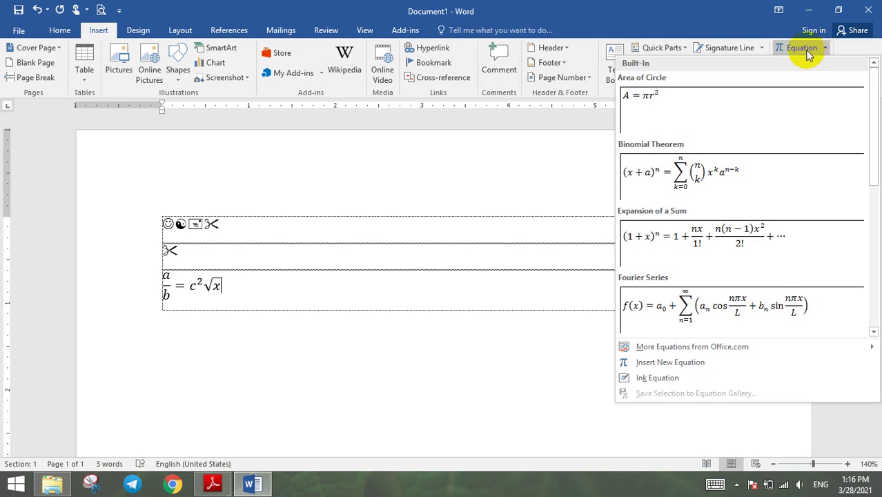
pyautogui.click(808, 50)
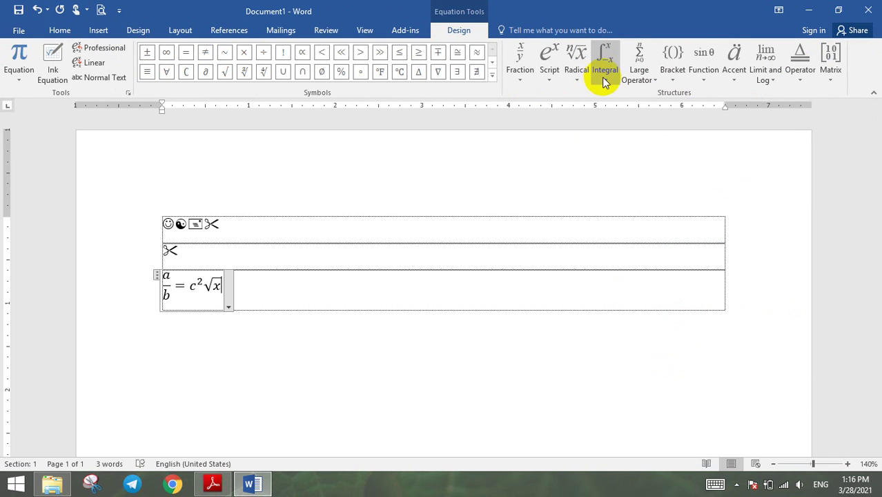
pyautogui.click(578, 77)
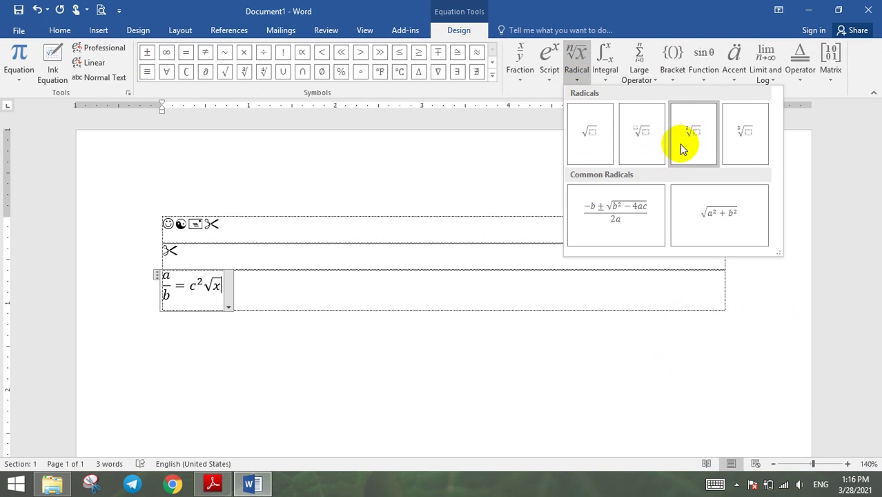
pyautogui.click(727, 138)
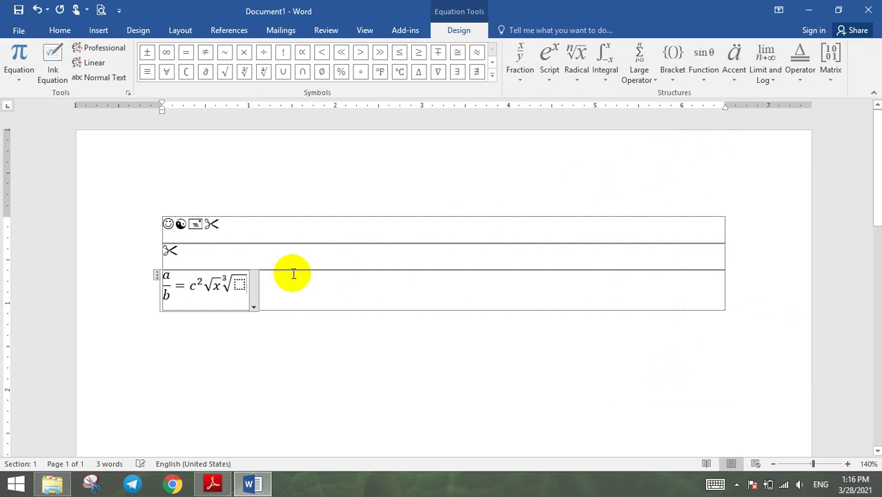
pyautogui.write('5')
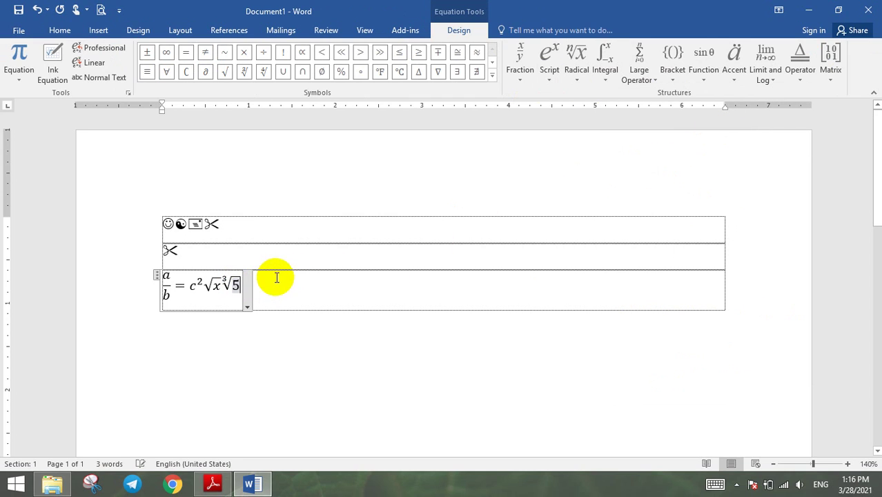
pyautogui.click(288, 293)
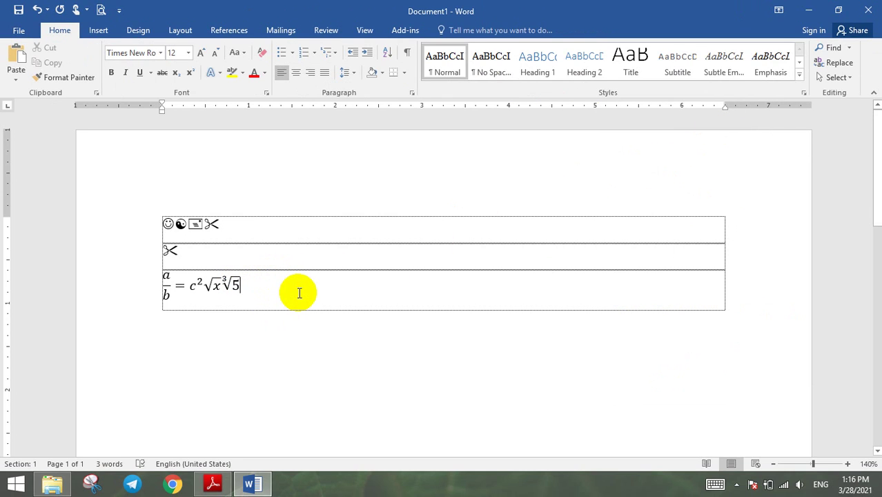
# Select all three rows: the four symbols, the scissors row and the equation
pyautogui.click(86, 32)
pyautogui.click(62, 32)
pyautogui.click(103, 32)
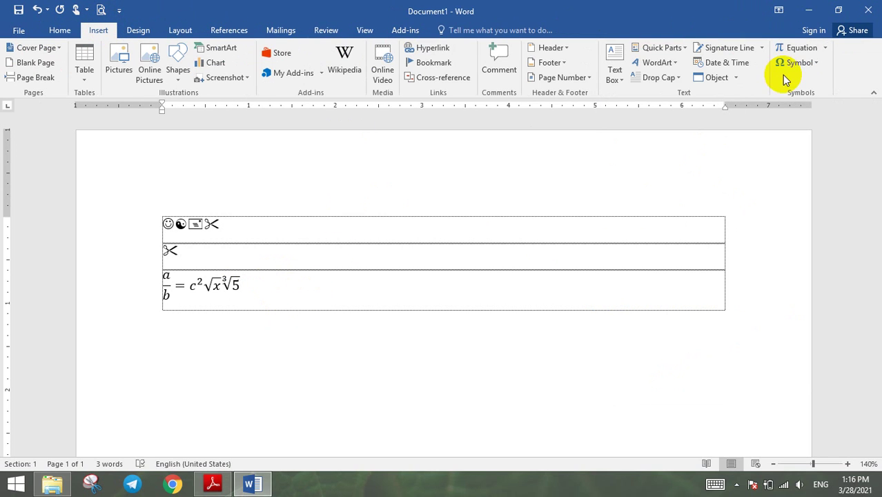
pyautogui.moveTo(279, 290); pyautogui.dragTo(142, 210)
pyautogui.click(311, 295)
pyautogui.click(274, 293)
pyautogui.moveTo(166, 227); pyautogui.dragTo(243, 256)
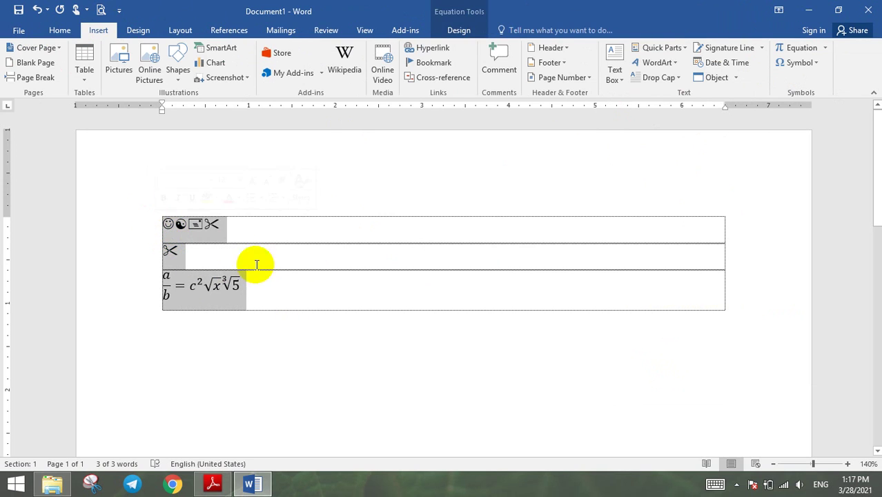
pyautogui.moveTo(154, 213); pyautogui.dragTo(340, 281)
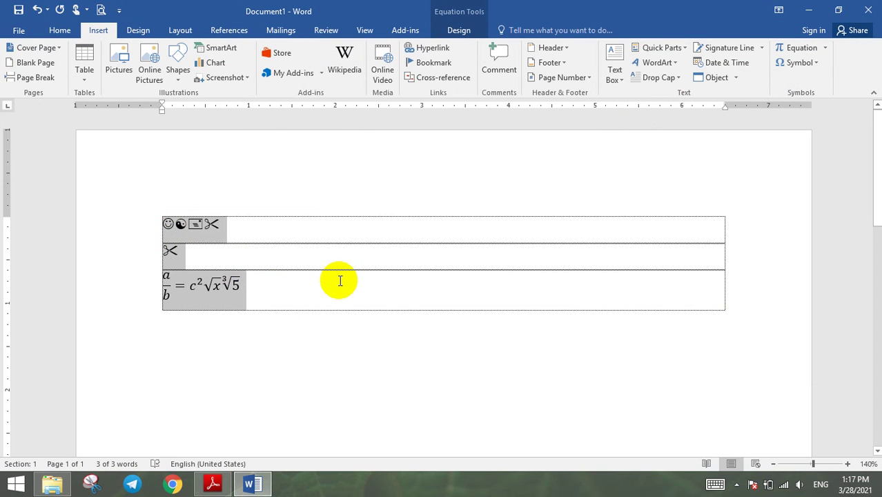